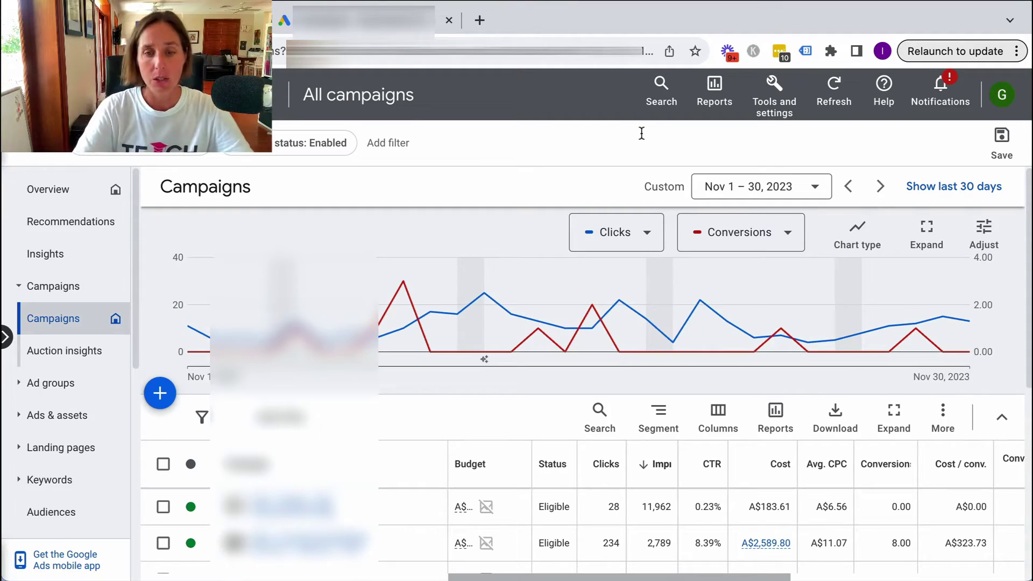
Check the account's total conversions figure and open campaign 6's Ad groups view
mouse_move(341, 379)
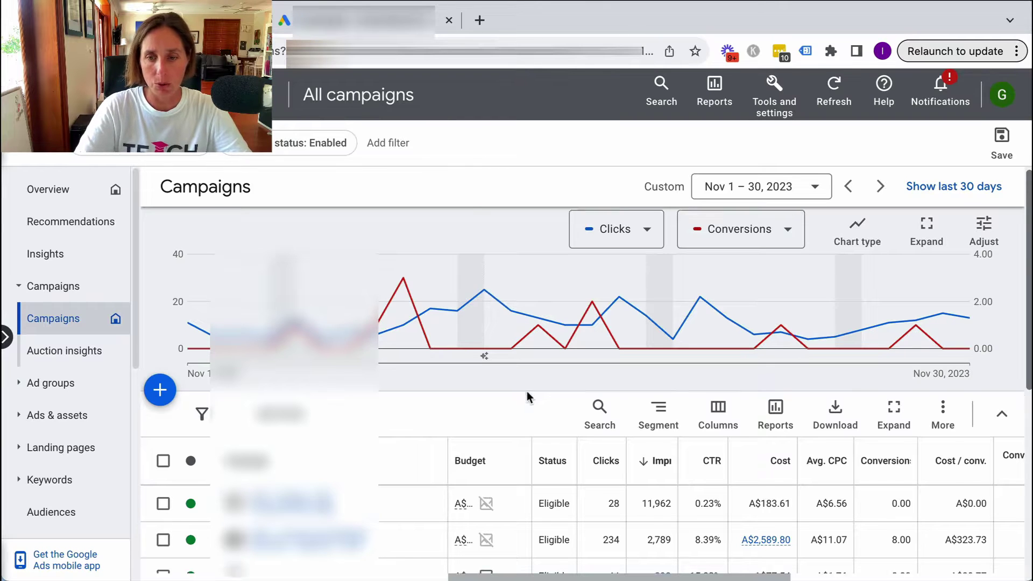
scroll(527, 395, down, 6)
double_click(898, 404)
click(903, 403)
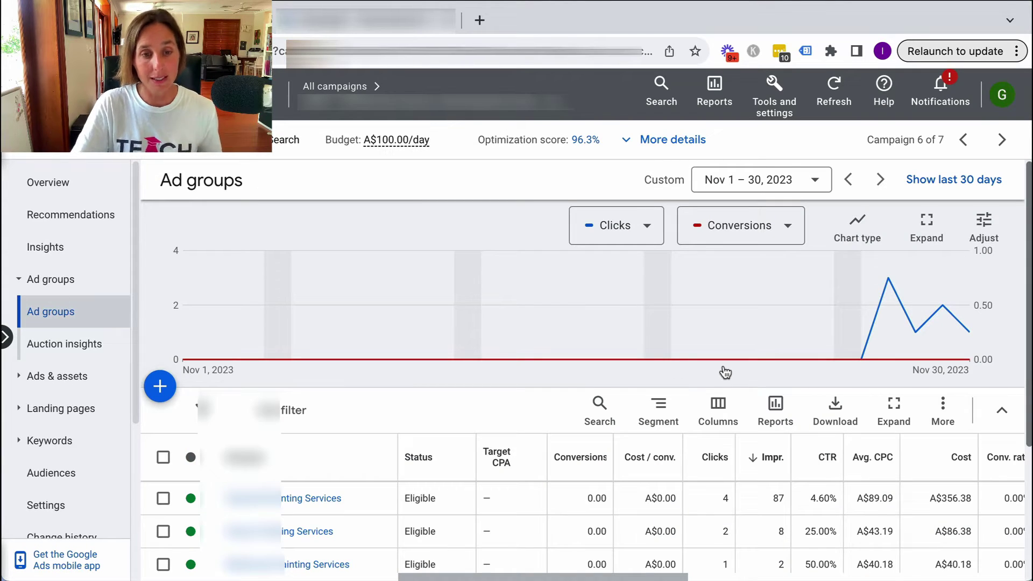
Scroll the ad group table to check Target CPA, 0.00 conversions and A$0.00 cost per conversion
scroll(726, 373, down, 1)
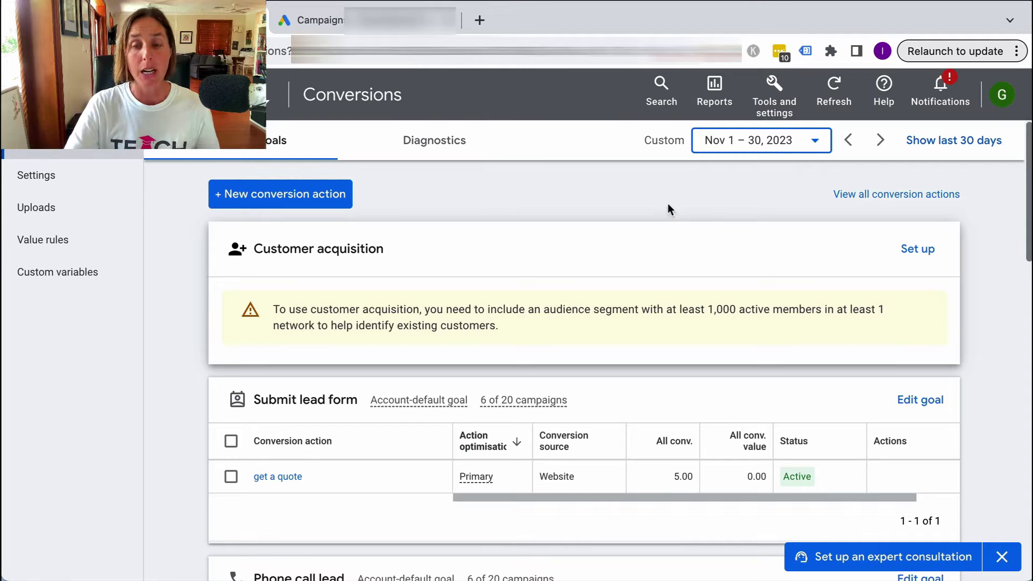
Browse Tools and settings > Measurement, then begin a new conversion action
click(777, 112)
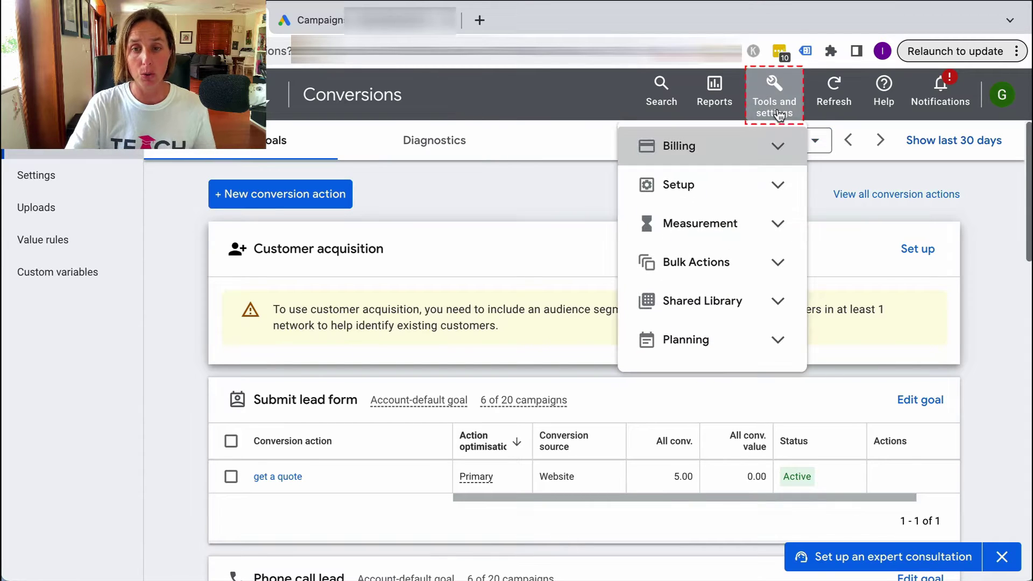
click(736, 225)
click(512, 182)
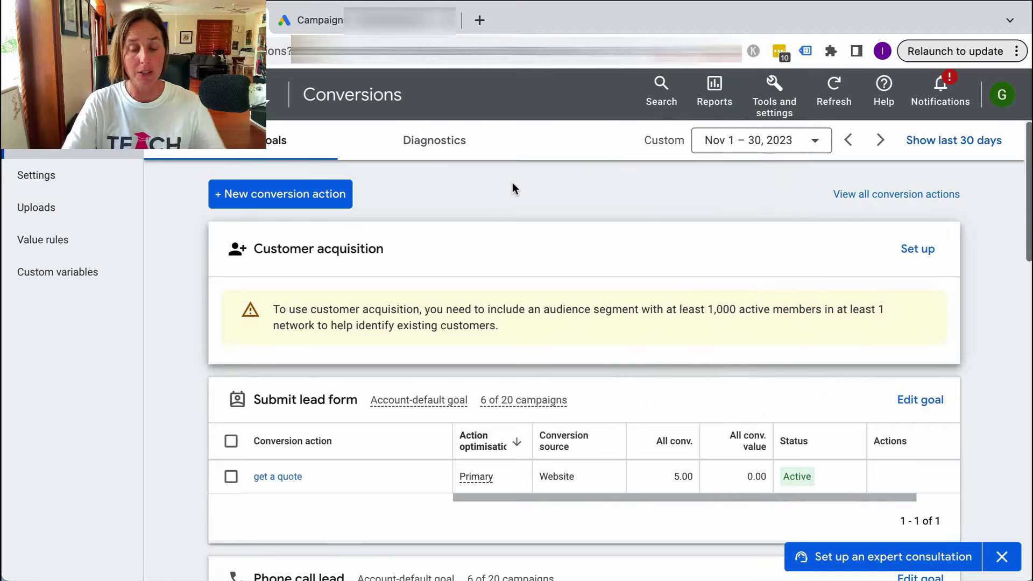
click(261, 198)
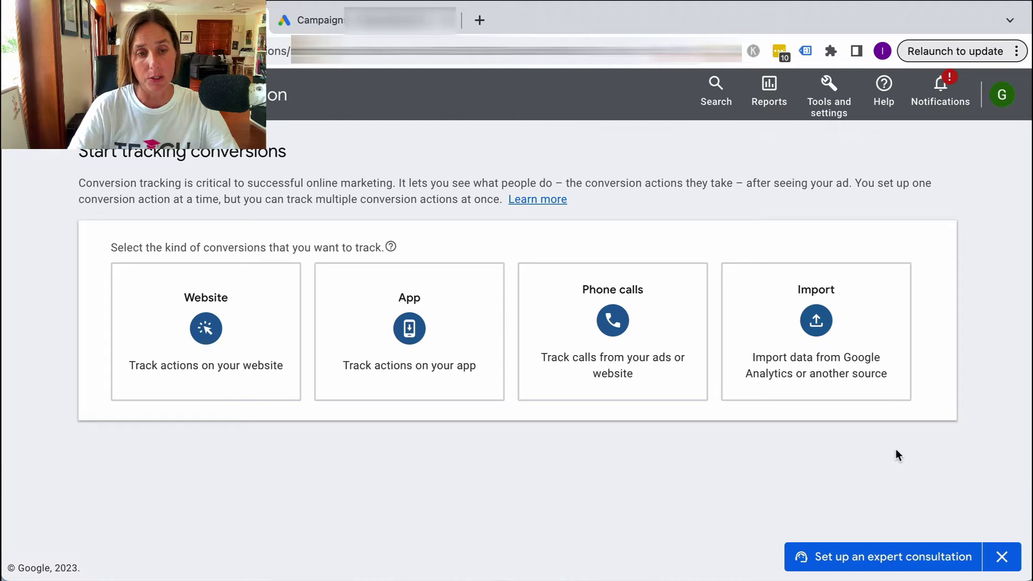
Review the Website, App, Phone calls and Import conversion options
mouse_move(205, 330)
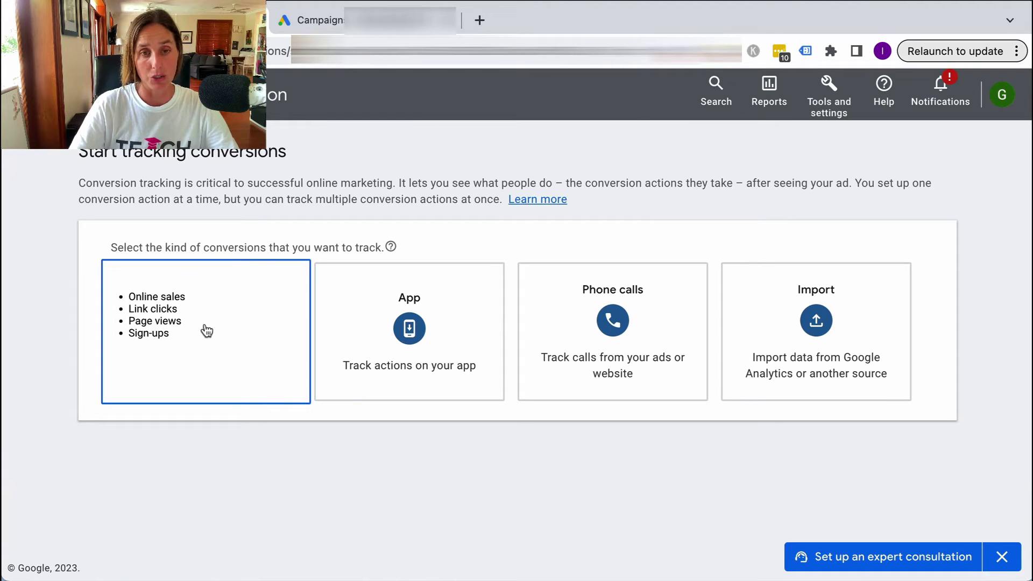
mouse_move(787, 359)
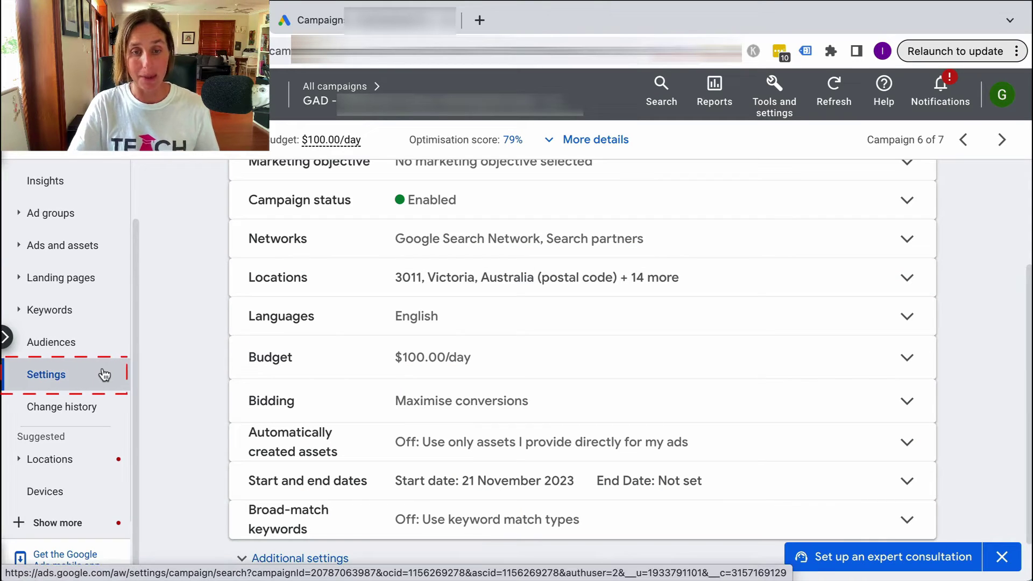
Edit campaign 6's bidding and list all bid strategies directly, including Manual CPC
click(303, 401)
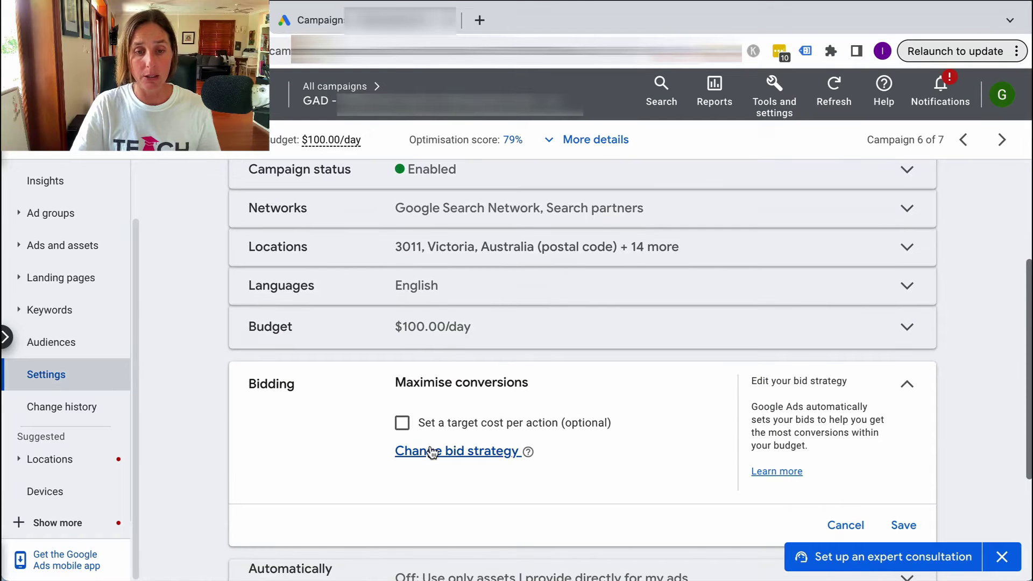
click(431, 450)
scroll(616, 452, down, 2)
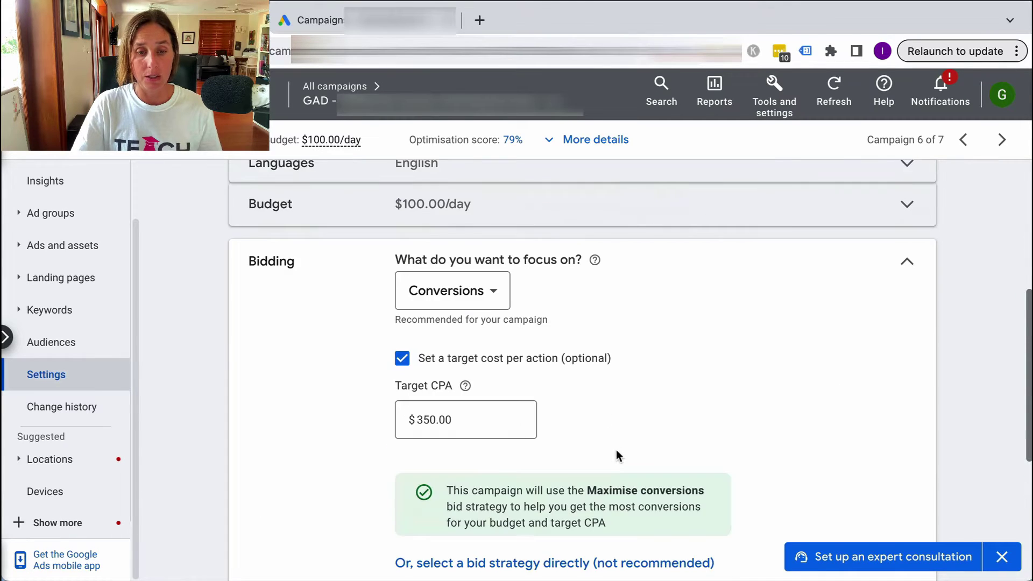
scroll(560, 466, down, 2)
click(403, 469)
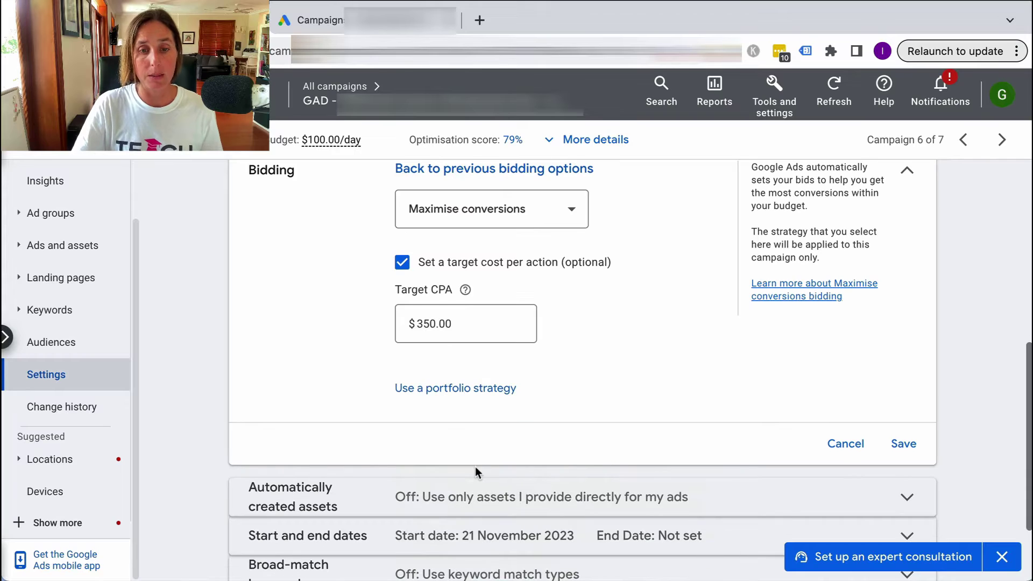
click(560, 228)
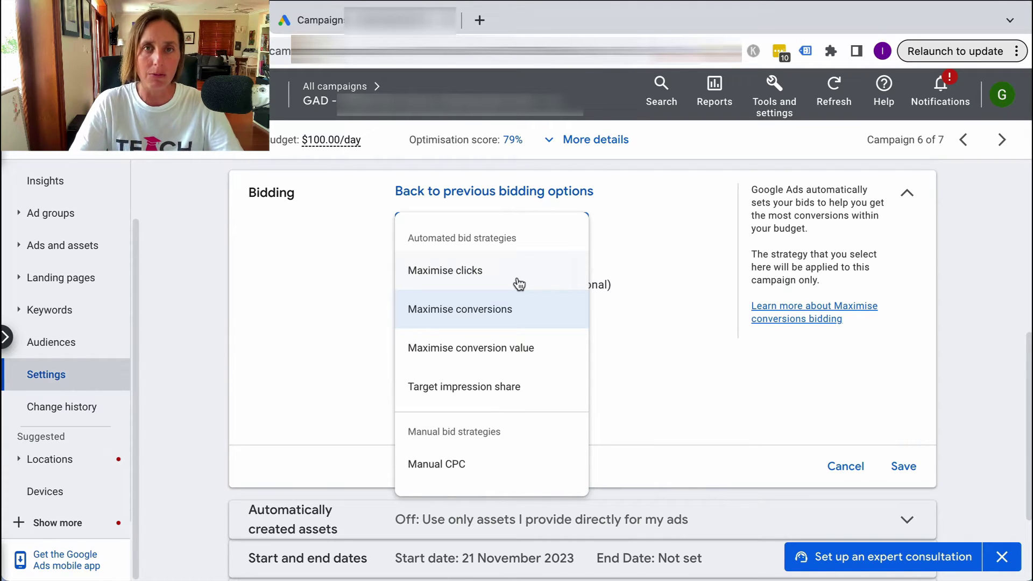
Keep Maximise conversions and change its Target CPA from 350.00 to 50
click(468, 314)
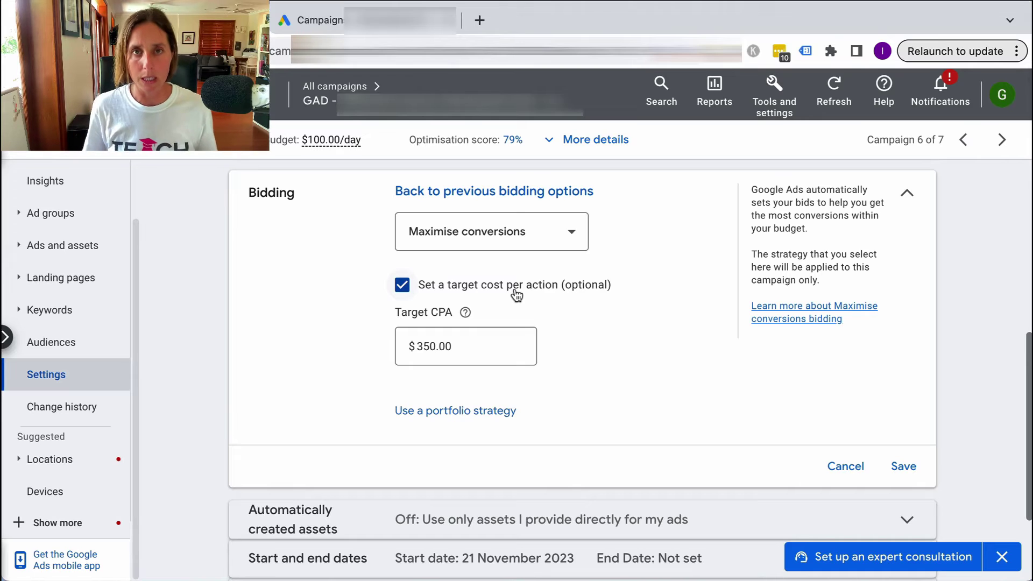
click(461, 347)
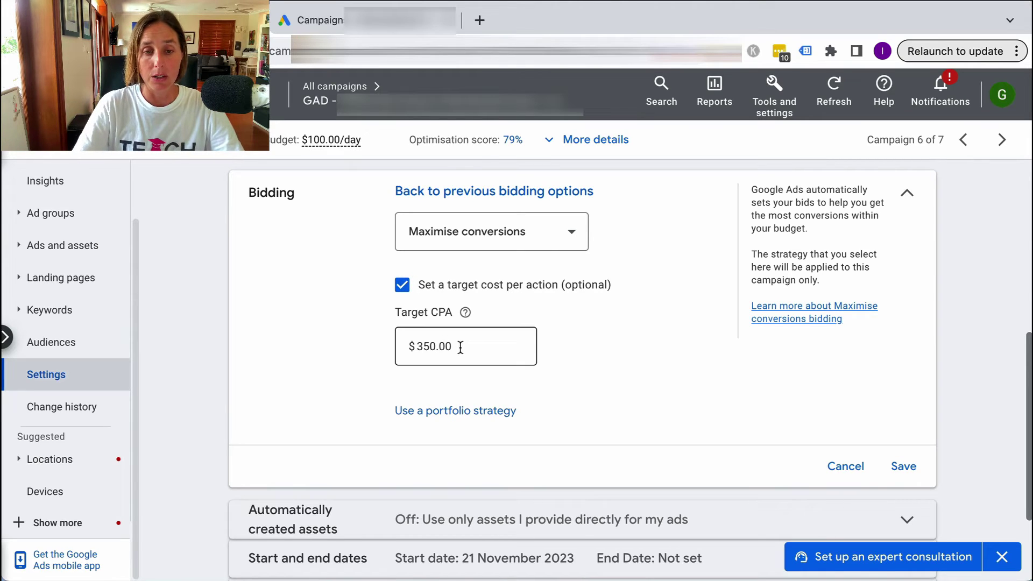
drag(461, 347, 377, 333)
text(50)
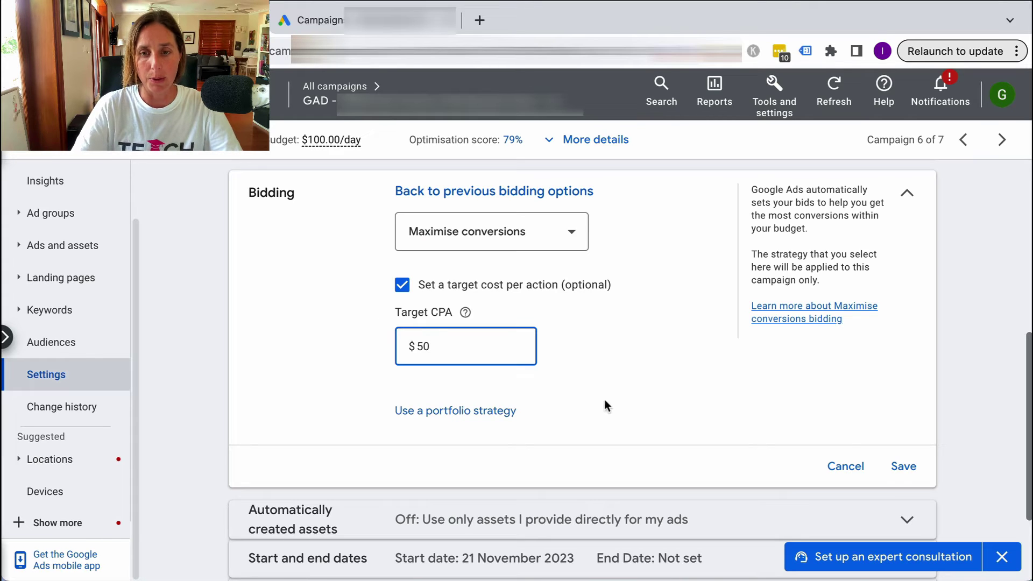
click(474, 237)
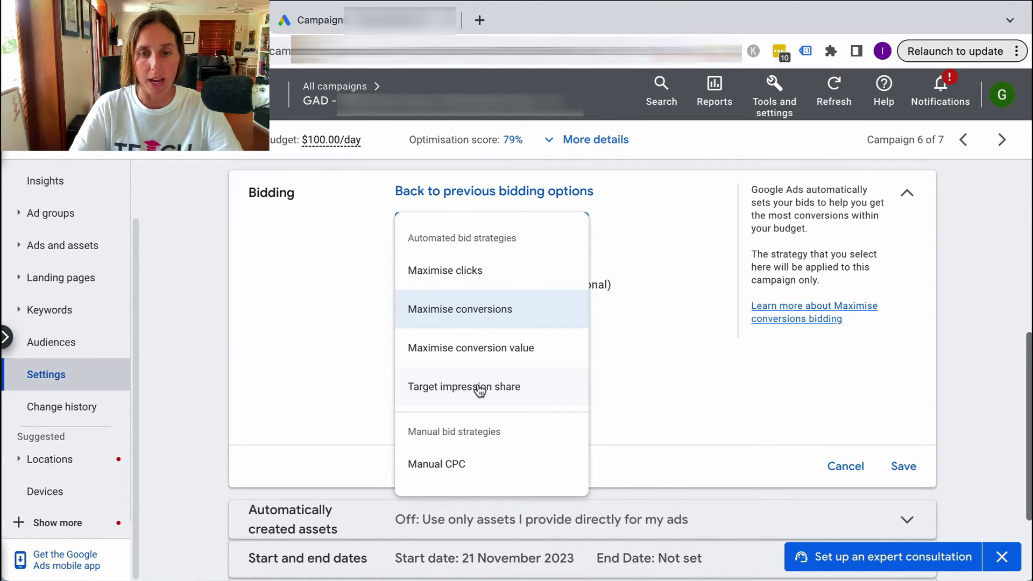
Switch bidding to Manual CPC with Enhanced CPC optimising for conversions, and save
click(649, 350)
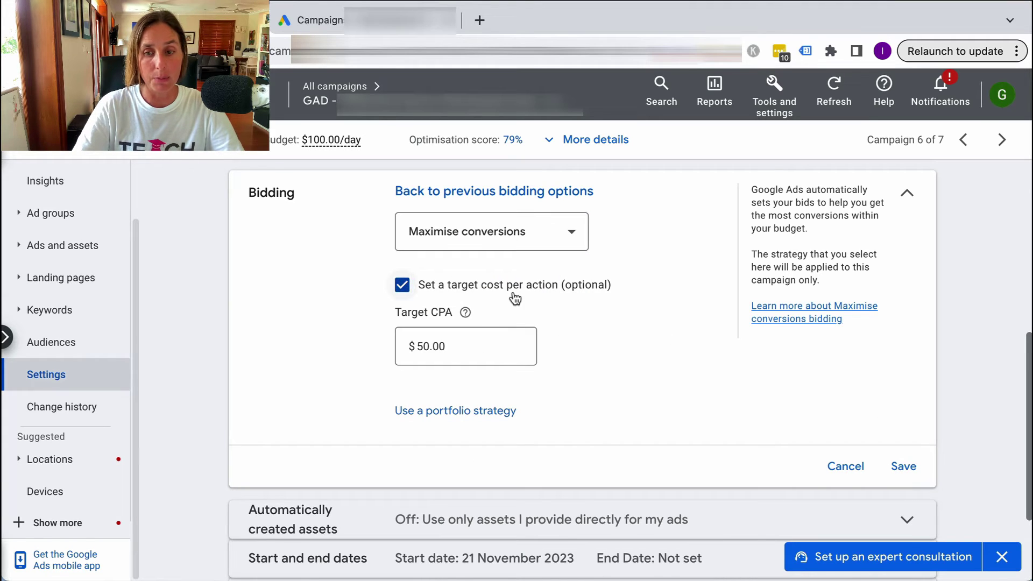
click(480, 231)
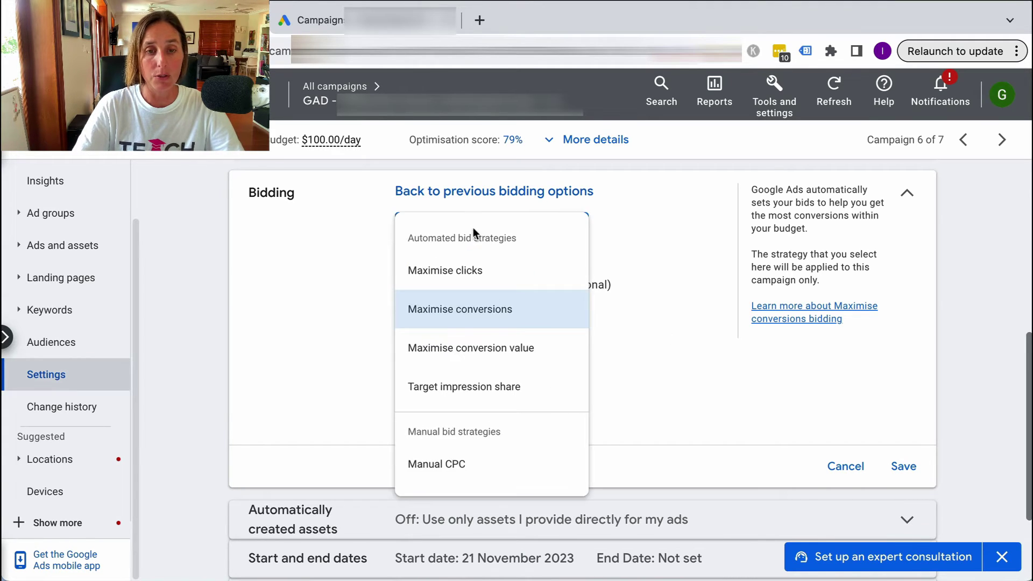
click(453, 468)
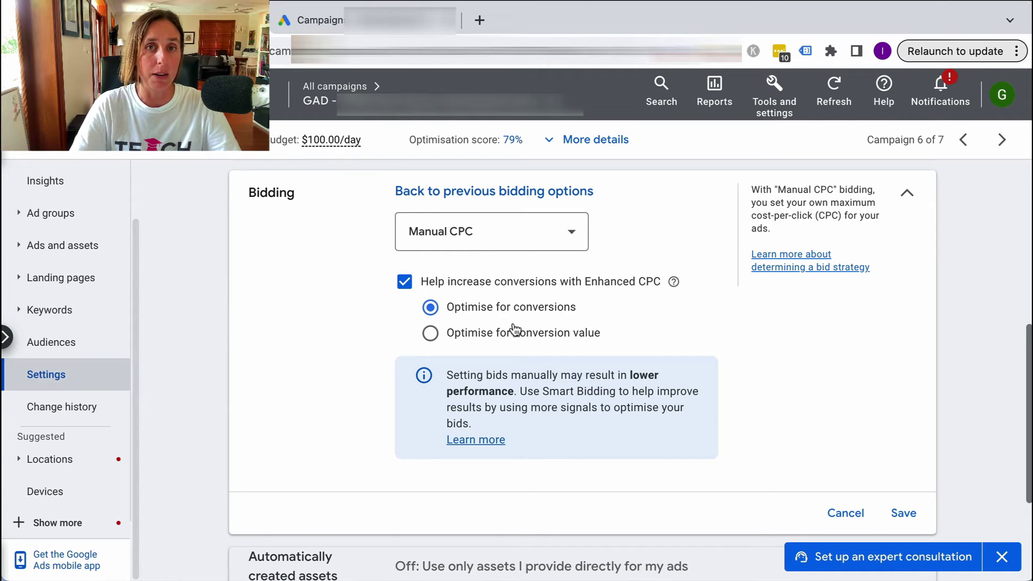
click(905, 511)
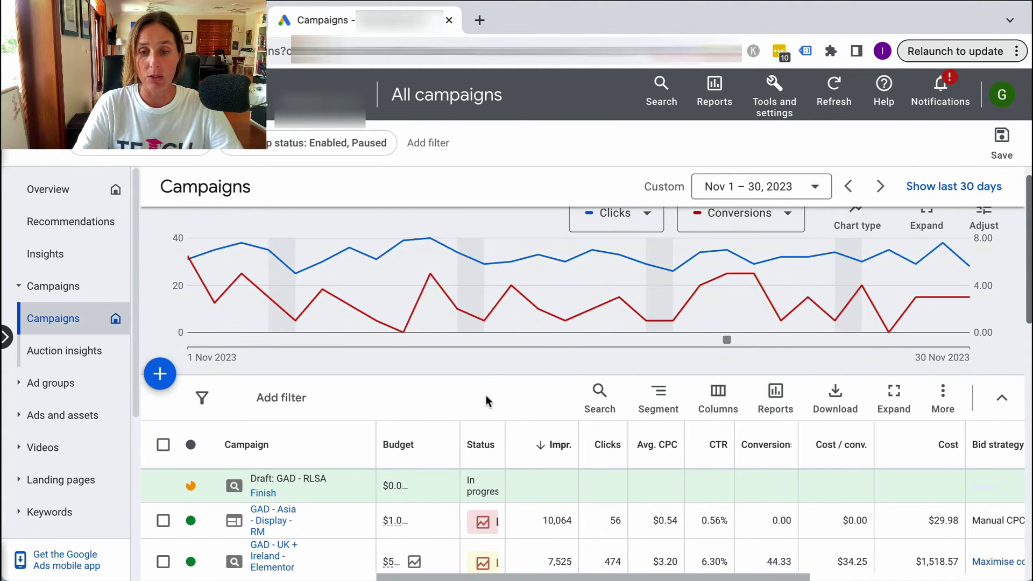
scroll(486, 399, down, 5)
scroll(486, 398, down, 5)
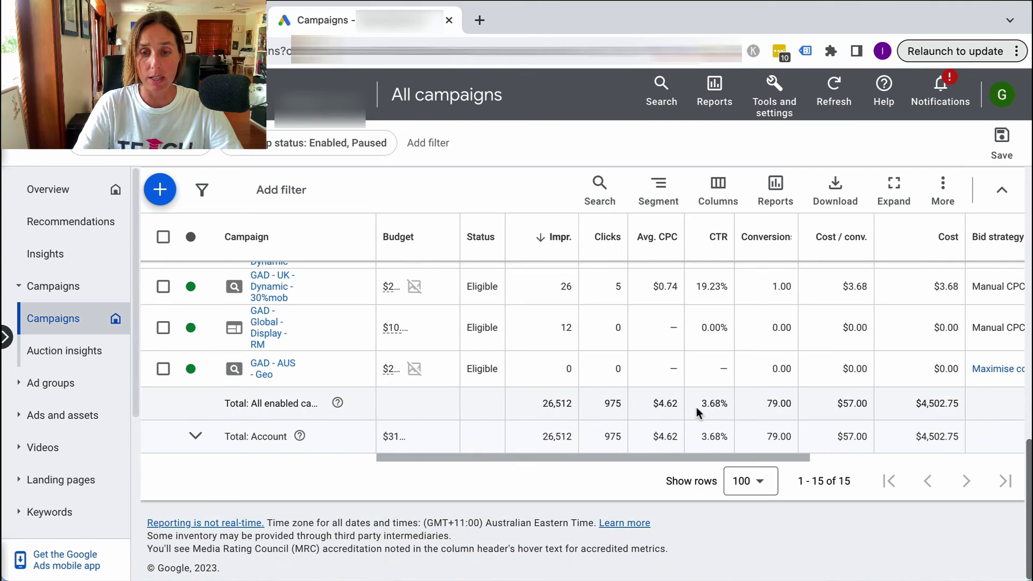
drag(764, 403, 782, 406)
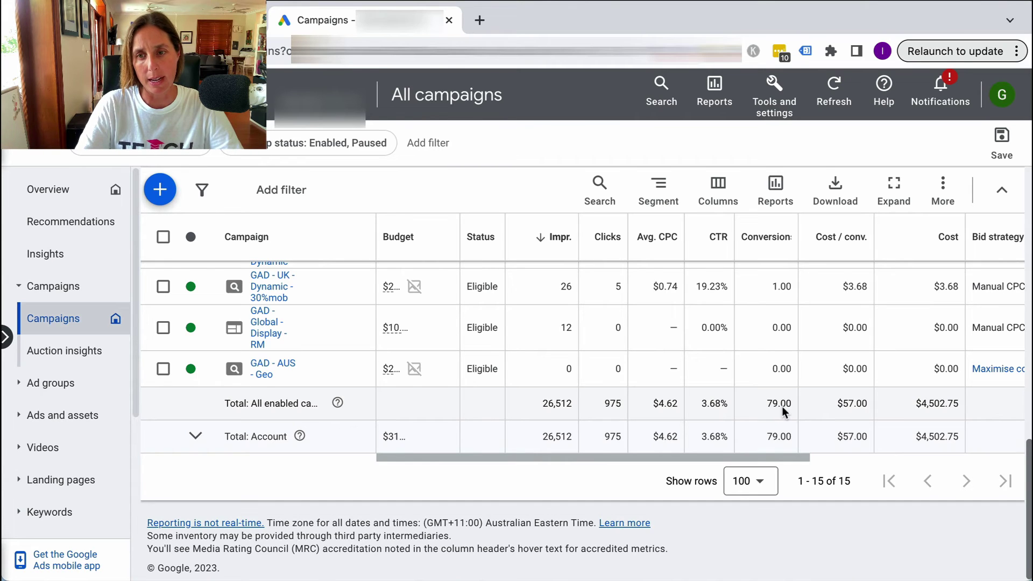
scroll(782, 405, up, 10)
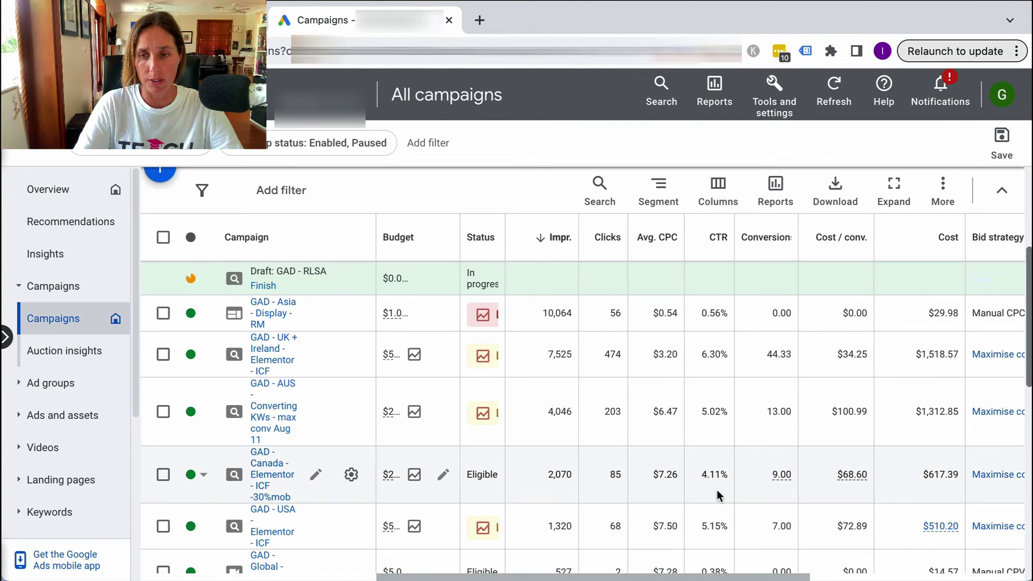
scroll(719, 519, down, 1)
drag(719, 577, 829, 489)
scroll(829, 489, up, 1)
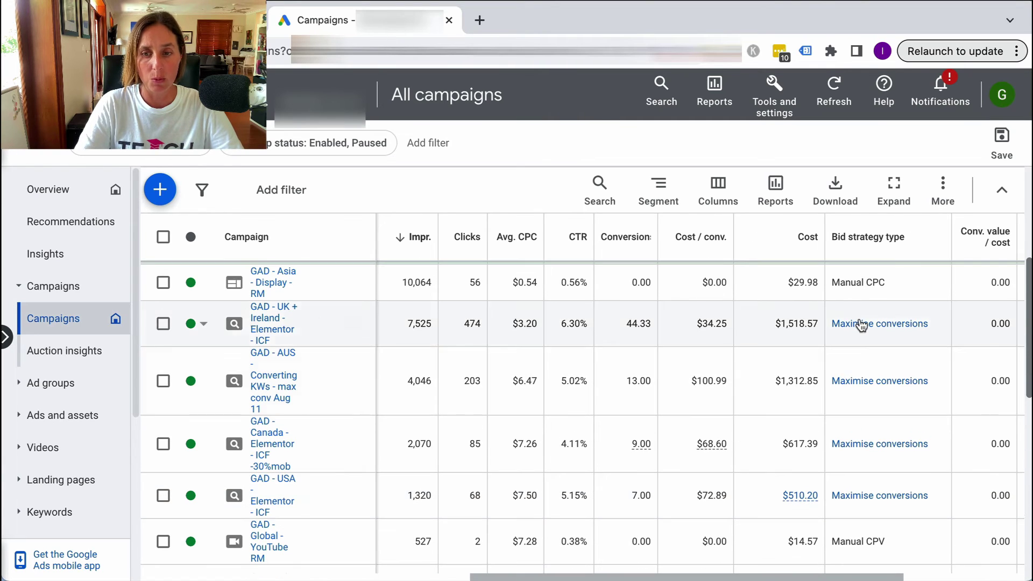
scroll(864, 479, down, 2)
scroll(865, 479, down, 3)
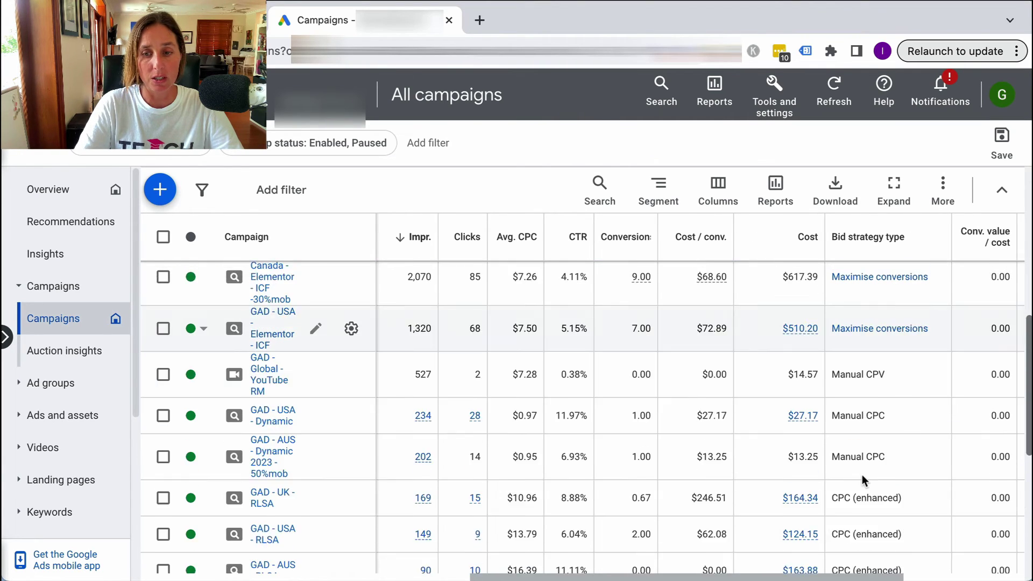
scroll(862, 479, down, 5)
scroll(861, 482, up, 7)
scroll(860, 478, up, 5)
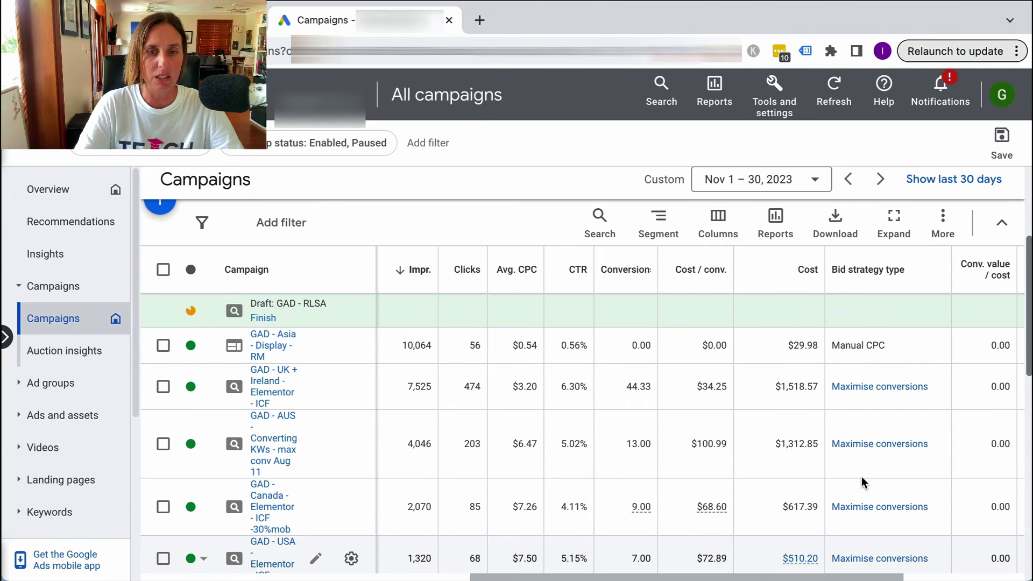